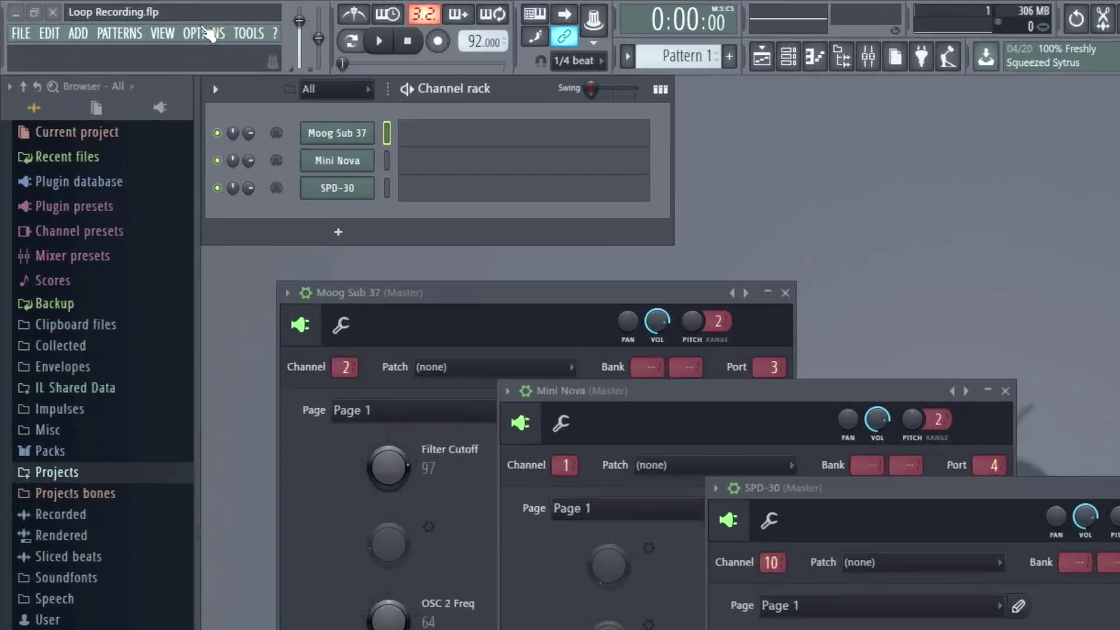
In the MIDI settings, review the hardware input devices and enable Send master sync for the Roland SPD Series output.
click(131, 21)
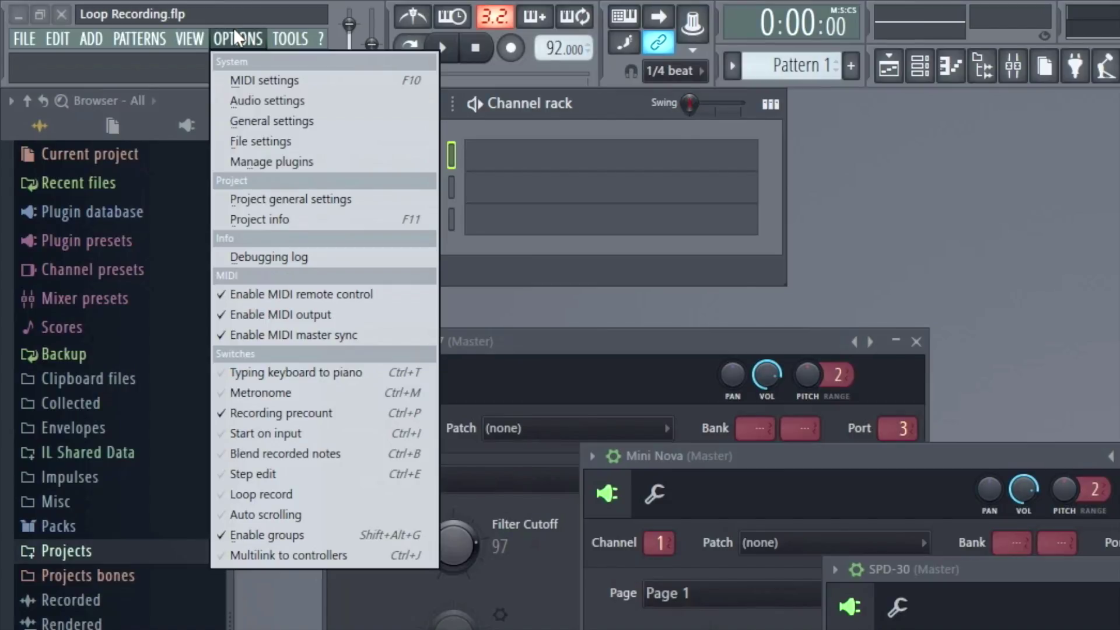
click(260, 83)
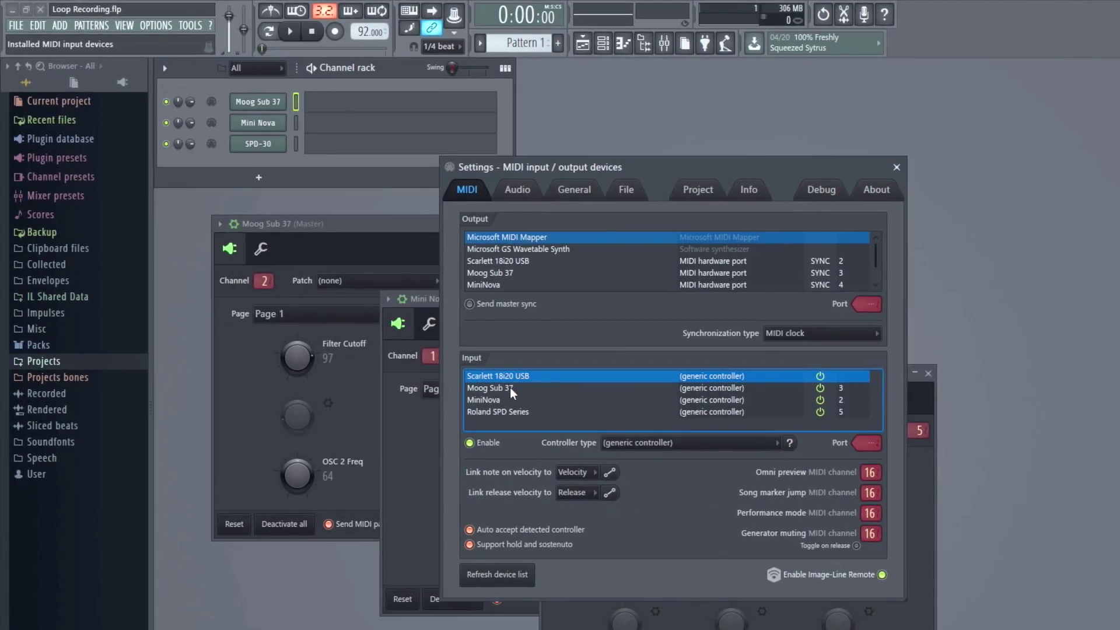
click(518, 388)
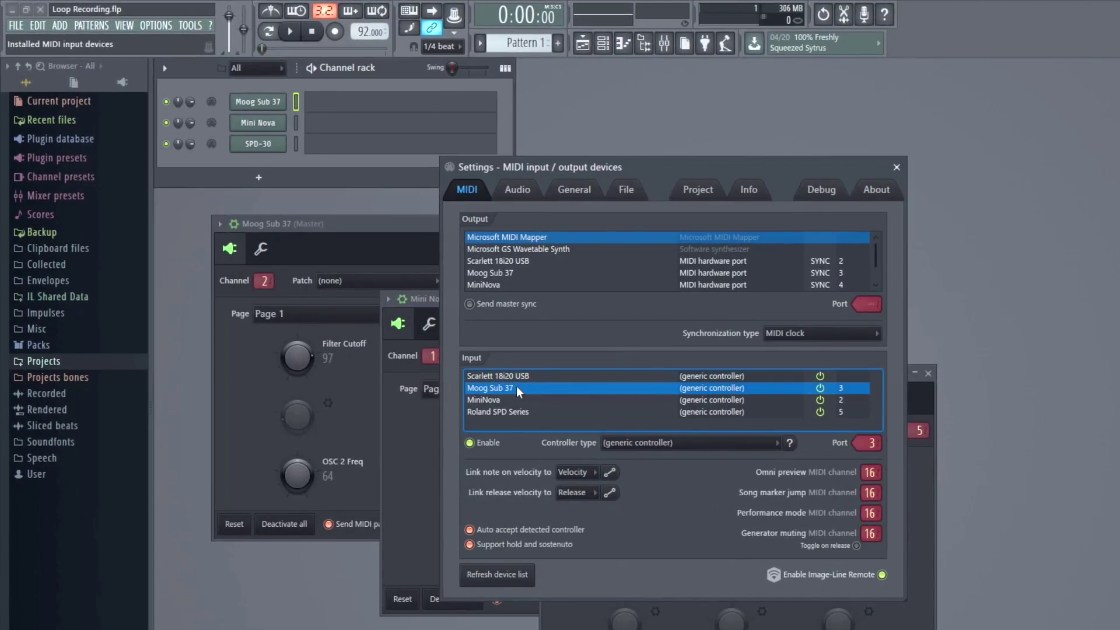
click(515, 401)
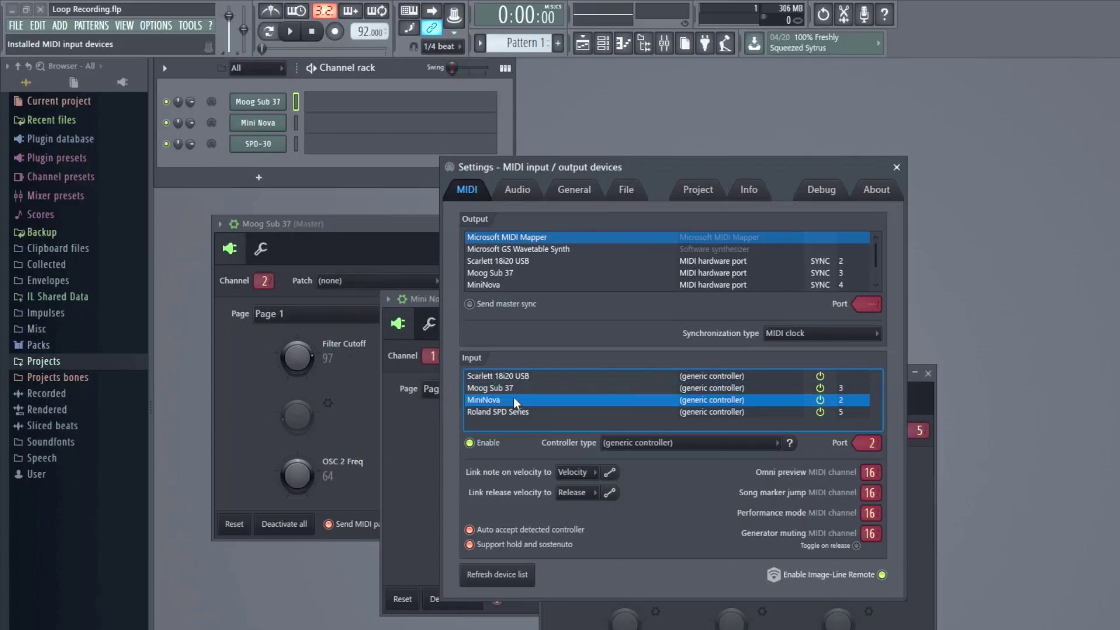
click(518, 412)
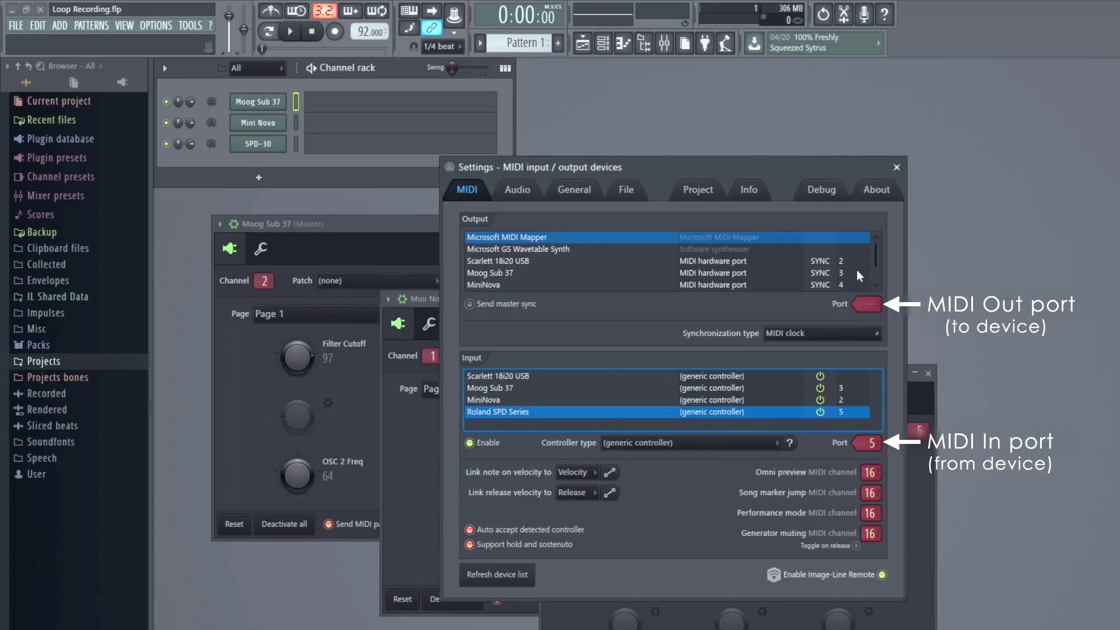
scroll(875, 260, down, 1)
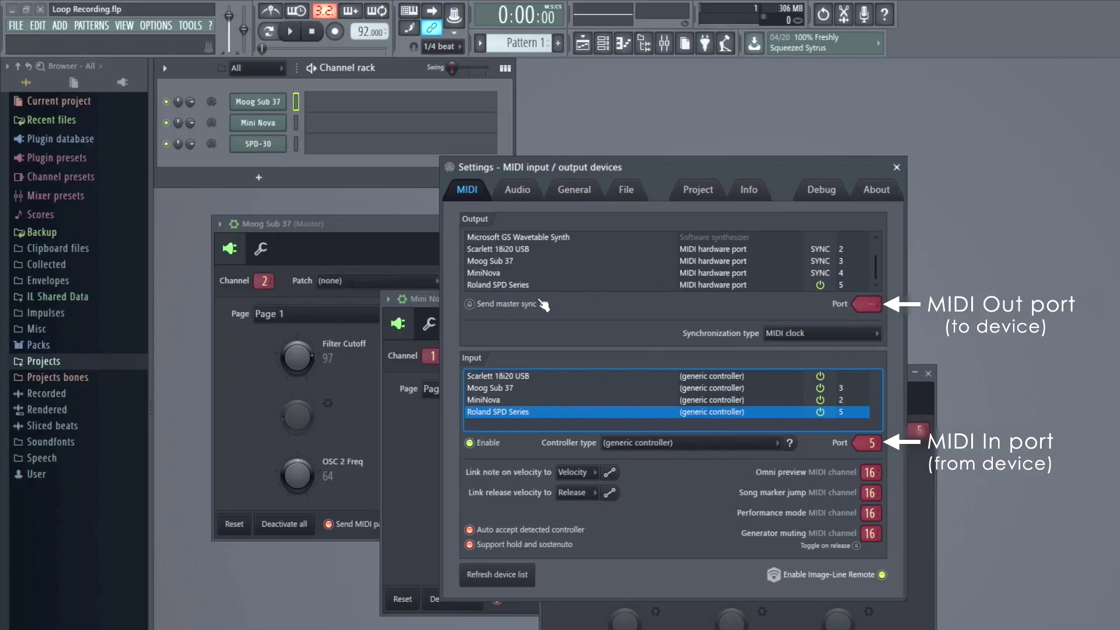
click(505, 286)
click(470, 303)
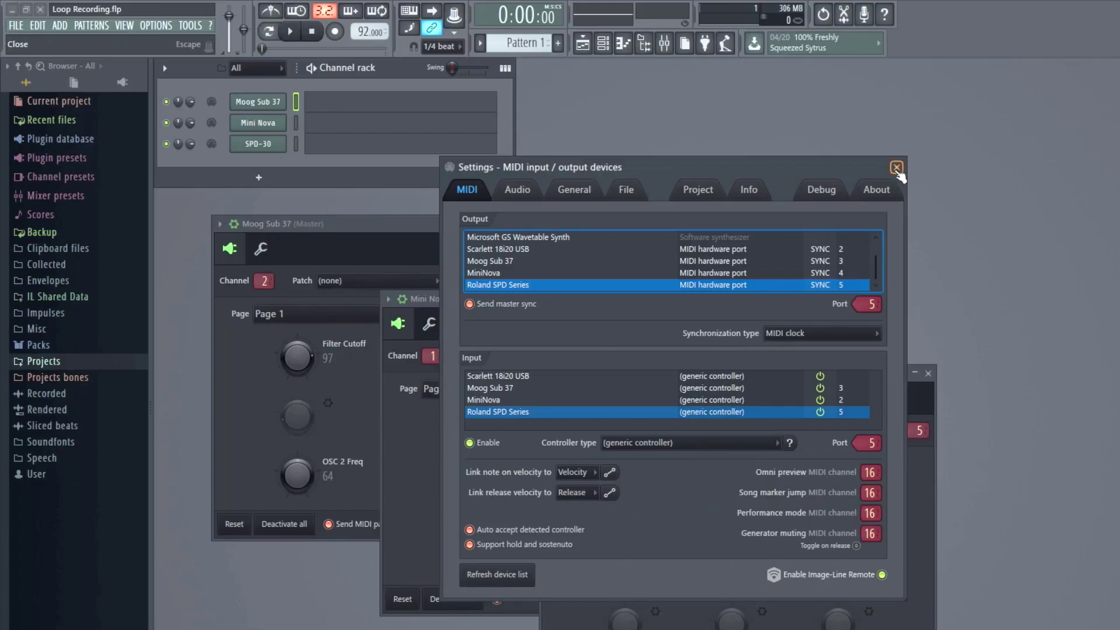
click(897, 167)
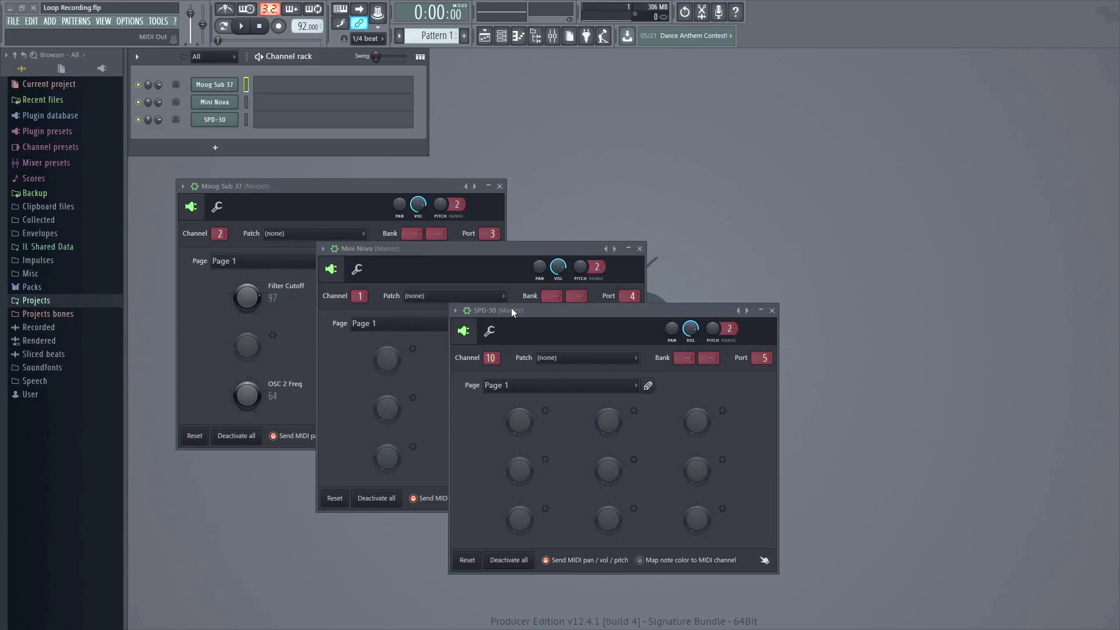
Set the Moog Sub 37 channel to receive notes from the Moog Sub 37 device on all MIDI channels.
key(ctrl+a)
right_click(216, 86)
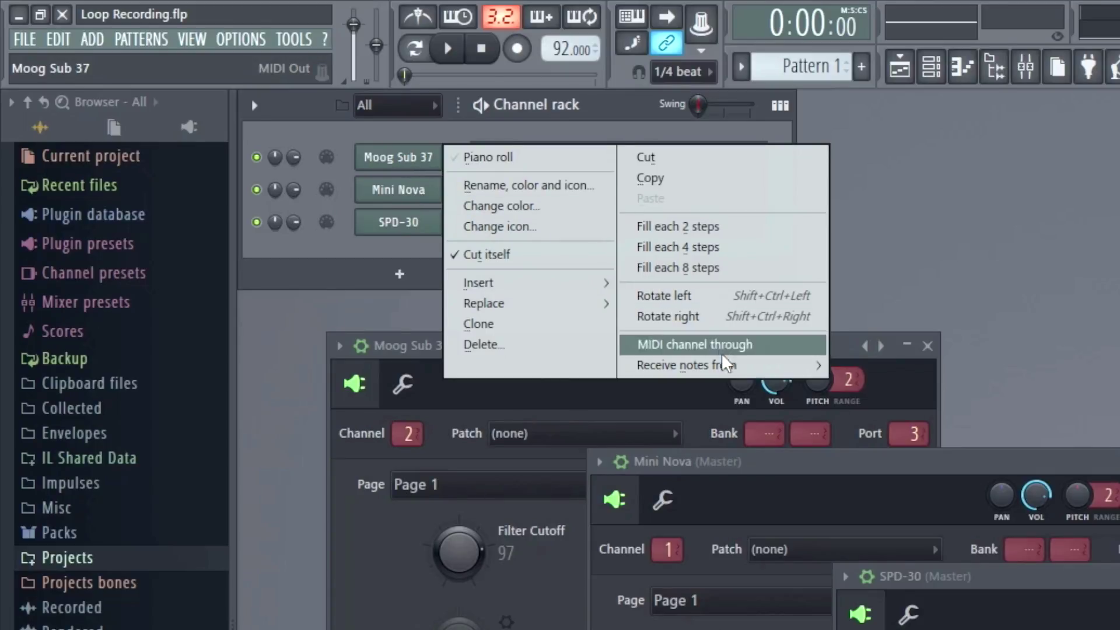
mouse_move(725, 364)
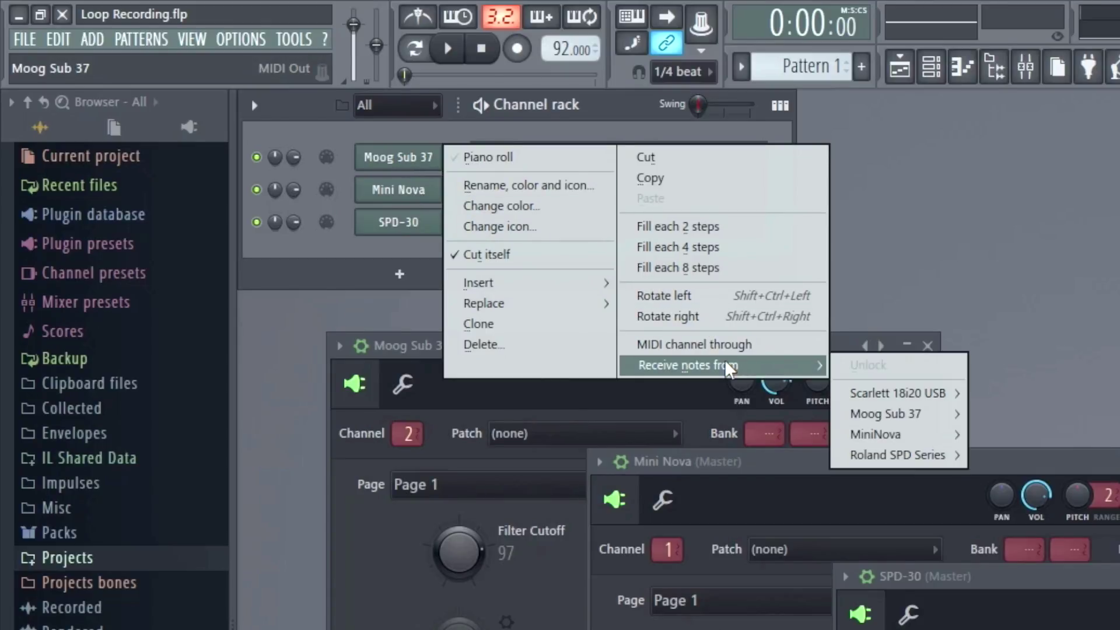
mouse_move(871, 415)
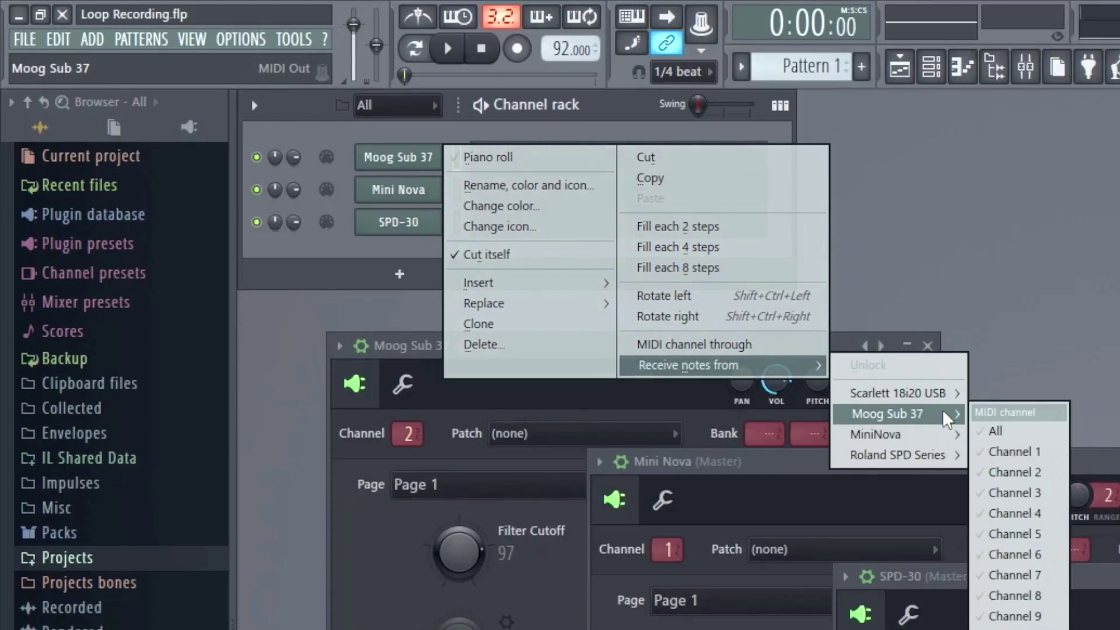
click(997, 432)
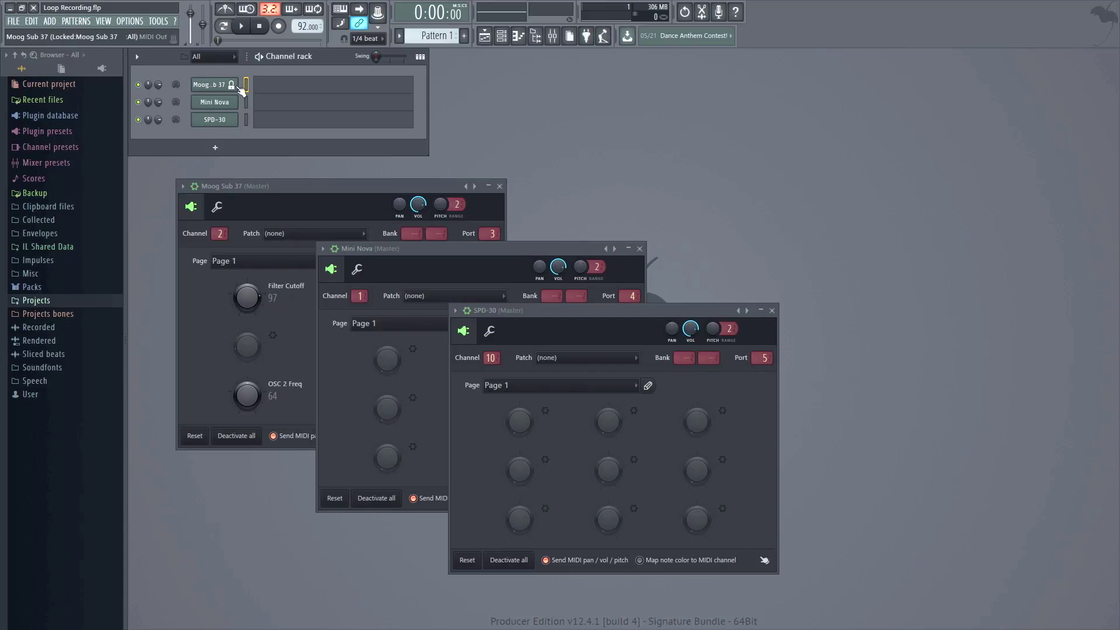
Set the Mini Nova channel to receive notes from the MiniNova device on all MIDI channels.
right_click(220, 105)
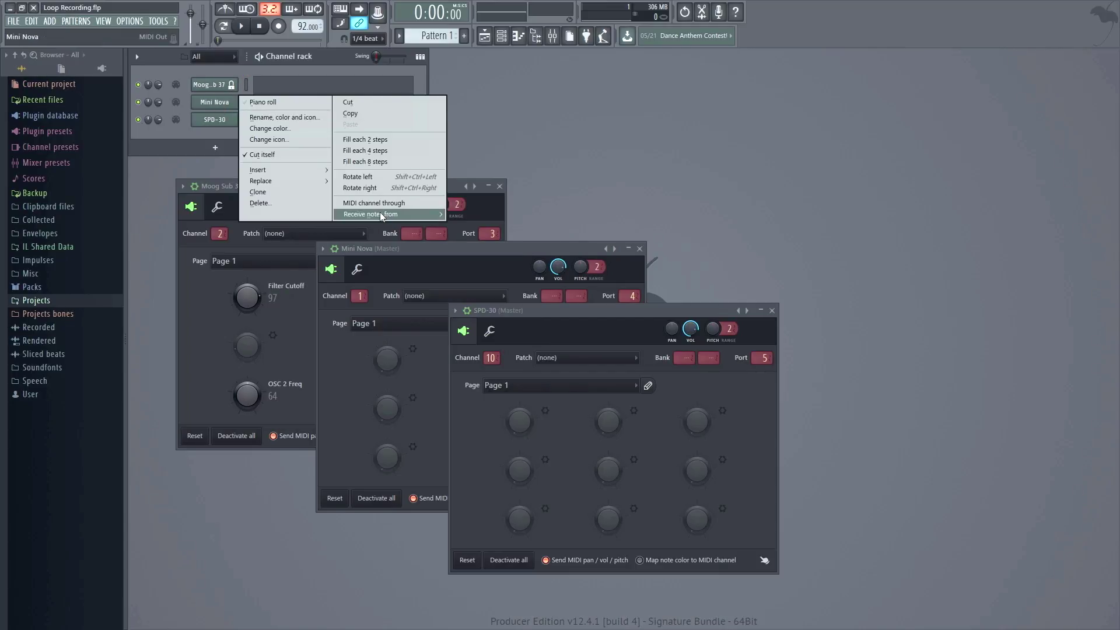
mouse_move(382, 215)
mouse_move(481, 255)
click(532, 258)
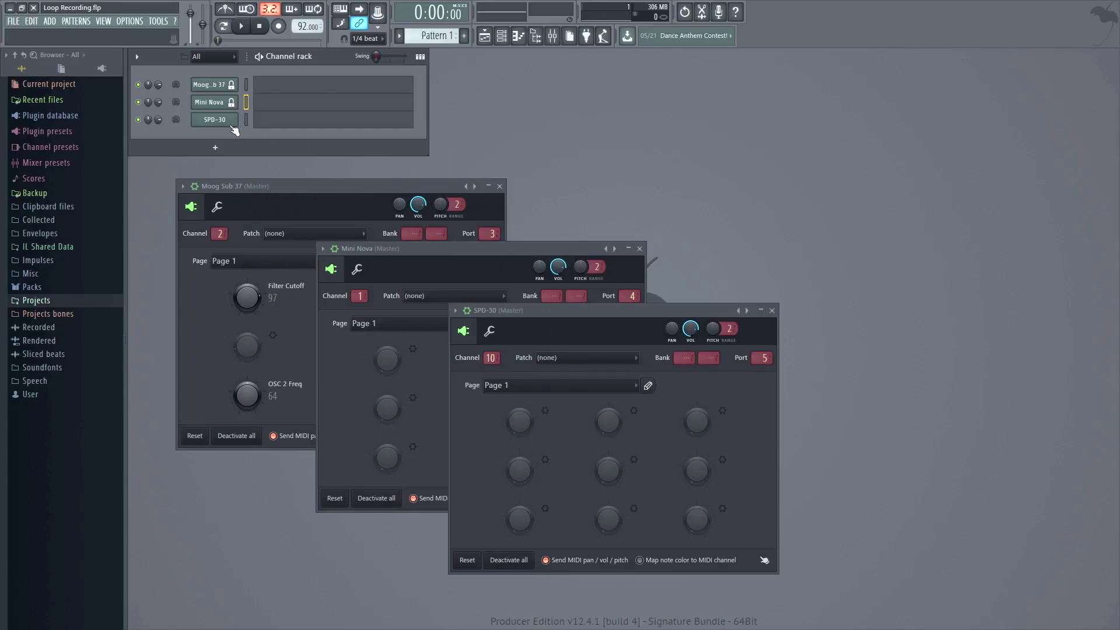
Set the SPD-30 channel to receive notes from the Roland SPD Series device on all MIDI channels.
right_click(233, 130)
mouse_move(391, 232)
mouse_move(490, 281)
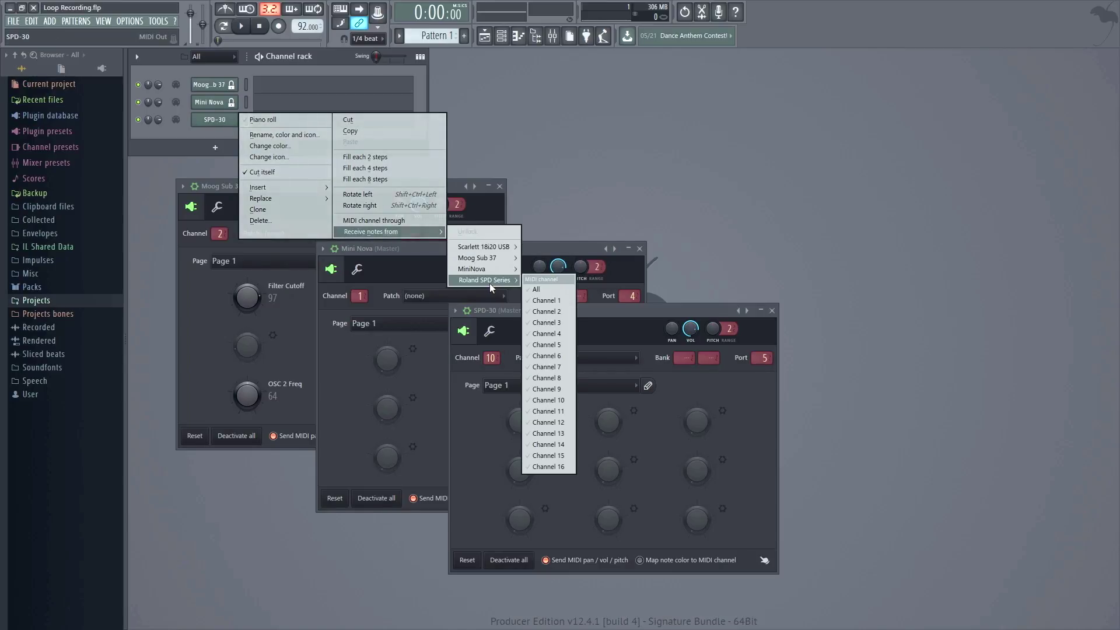
click(535, 289)
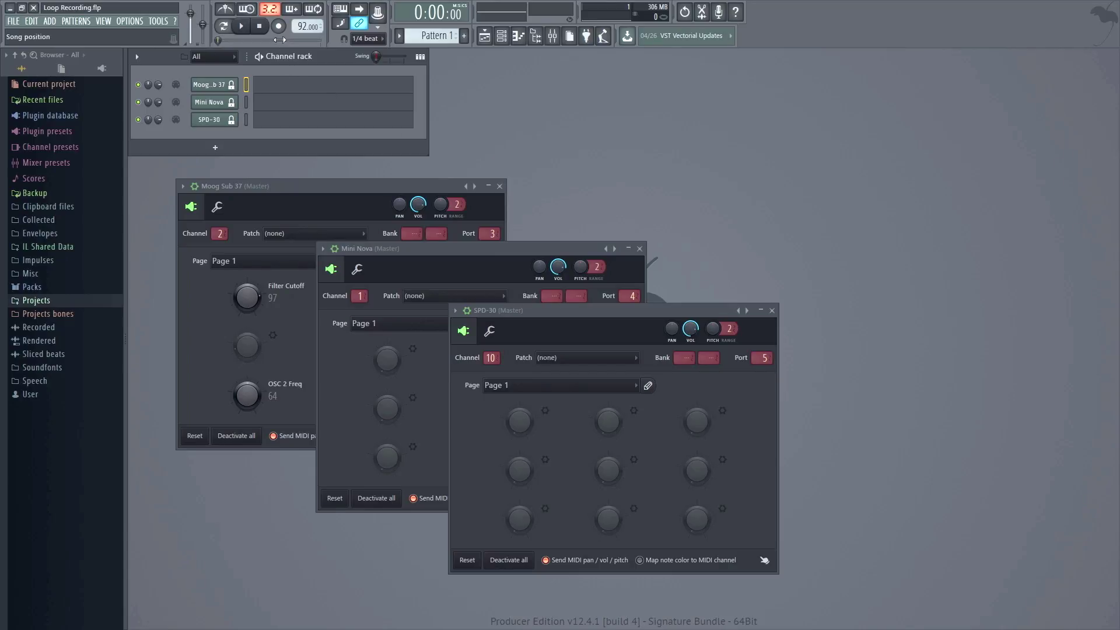
Arm recording and choose to record notes and automation.
click(280, 27)
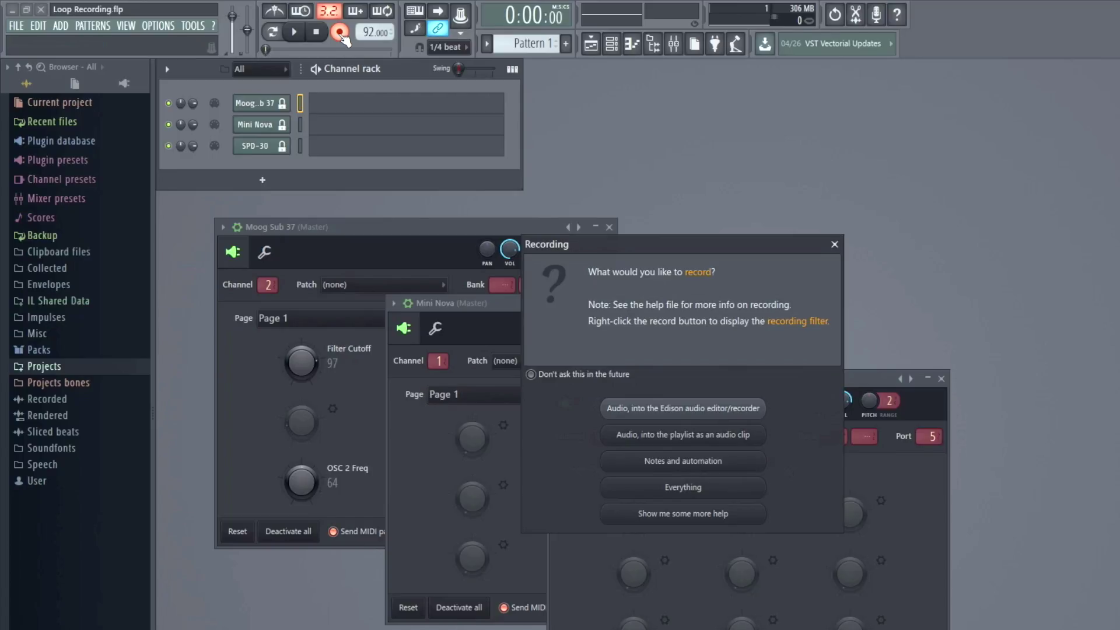
click(680, 463)
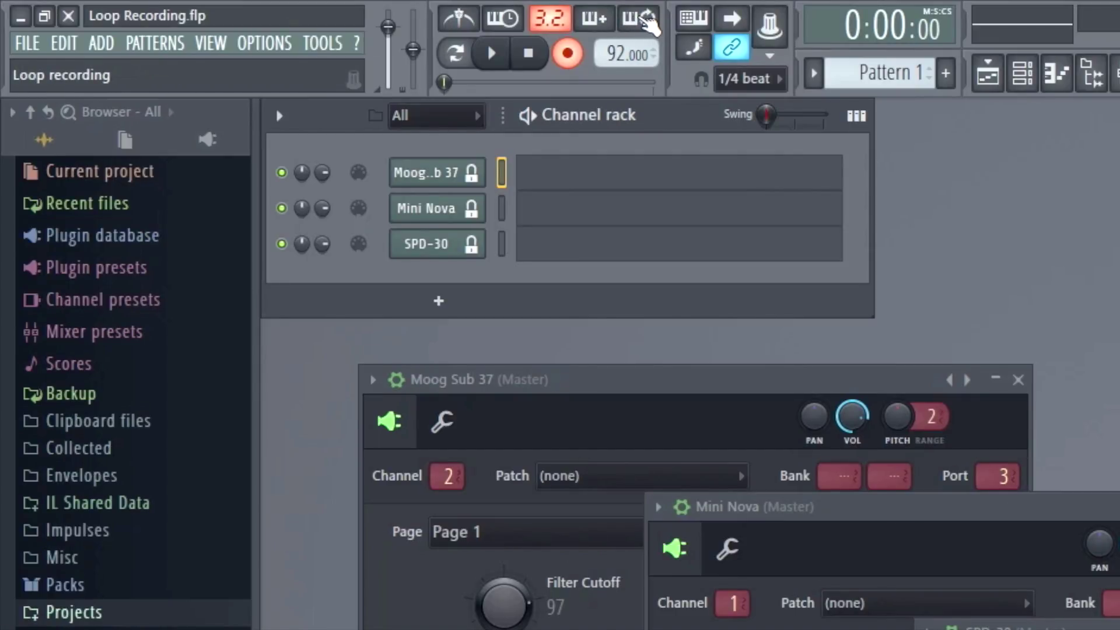
Enable loop recording together with blend recording (overdub).
click(644, 20)
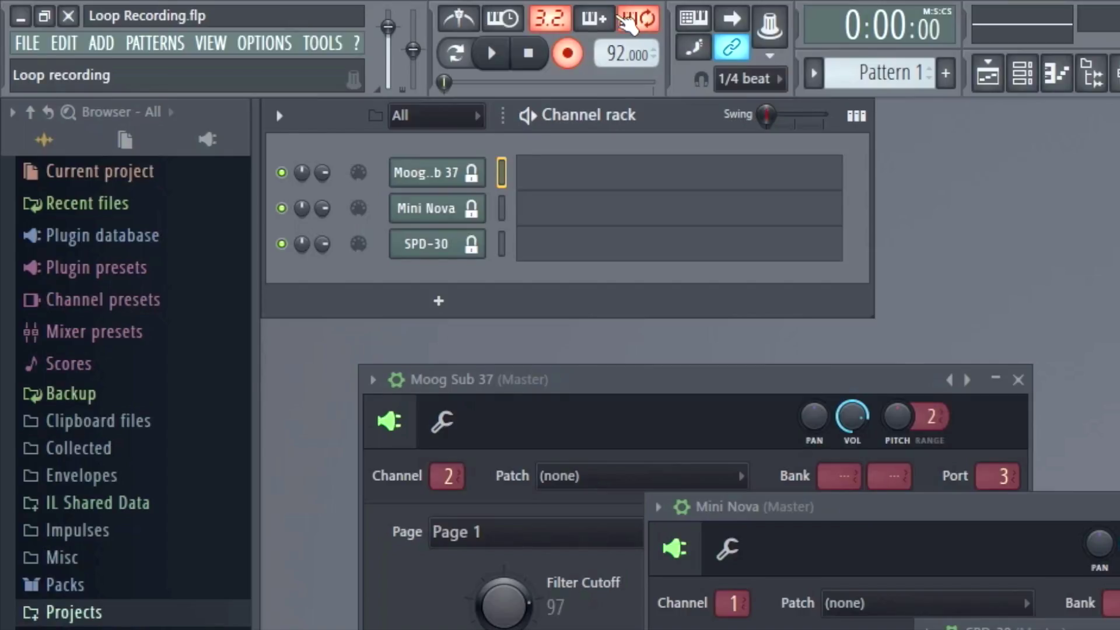
click(604, 25)
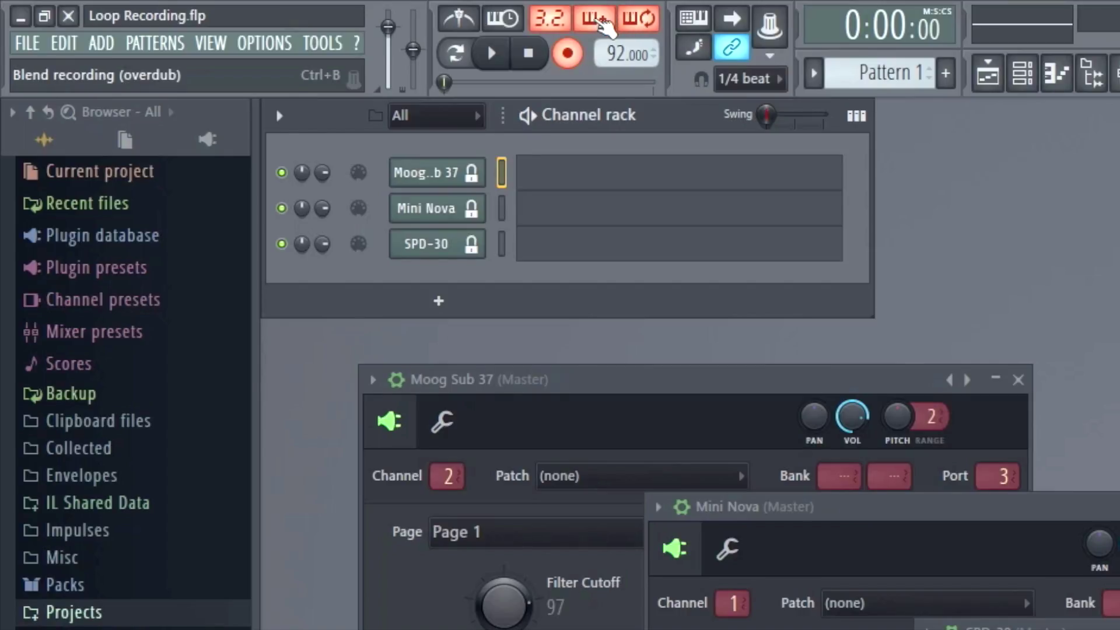
click(604, 24)
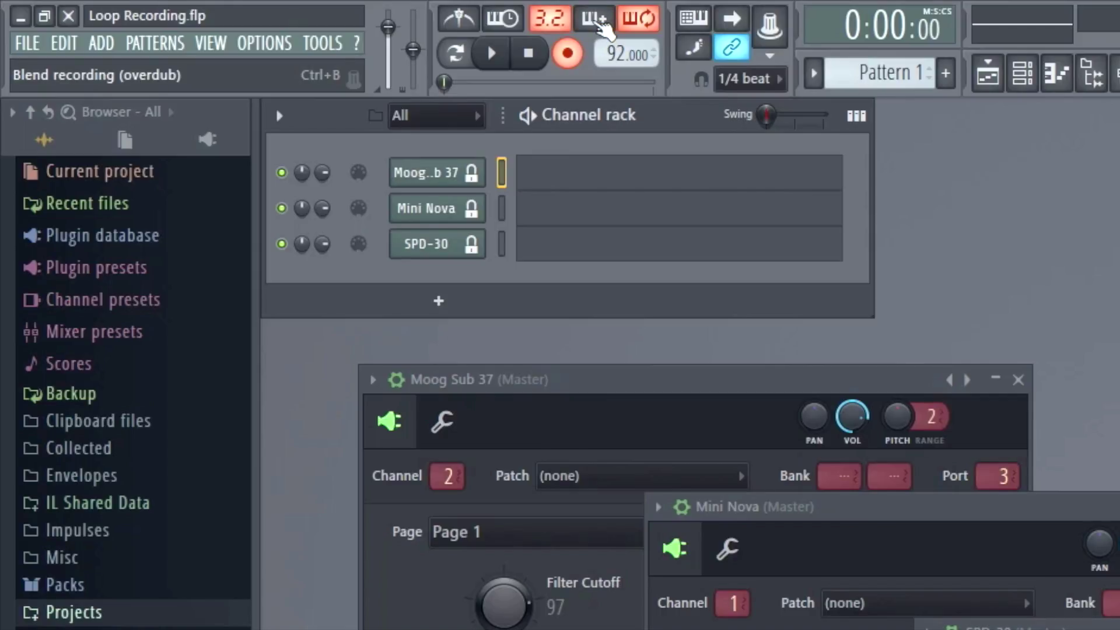
click(606, 23)
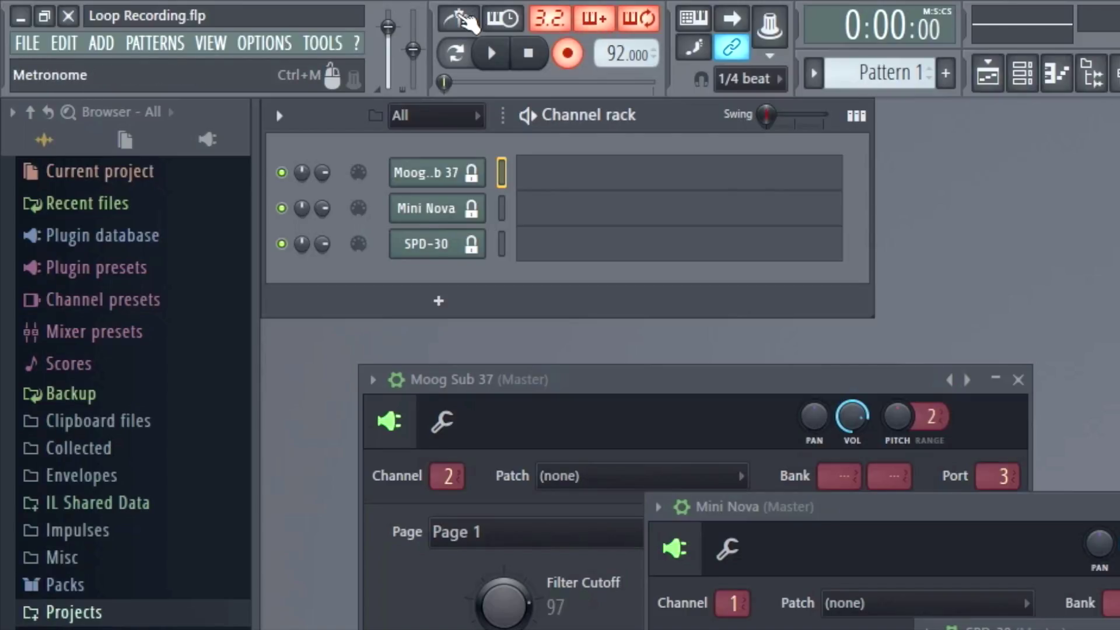
click(461, 18)
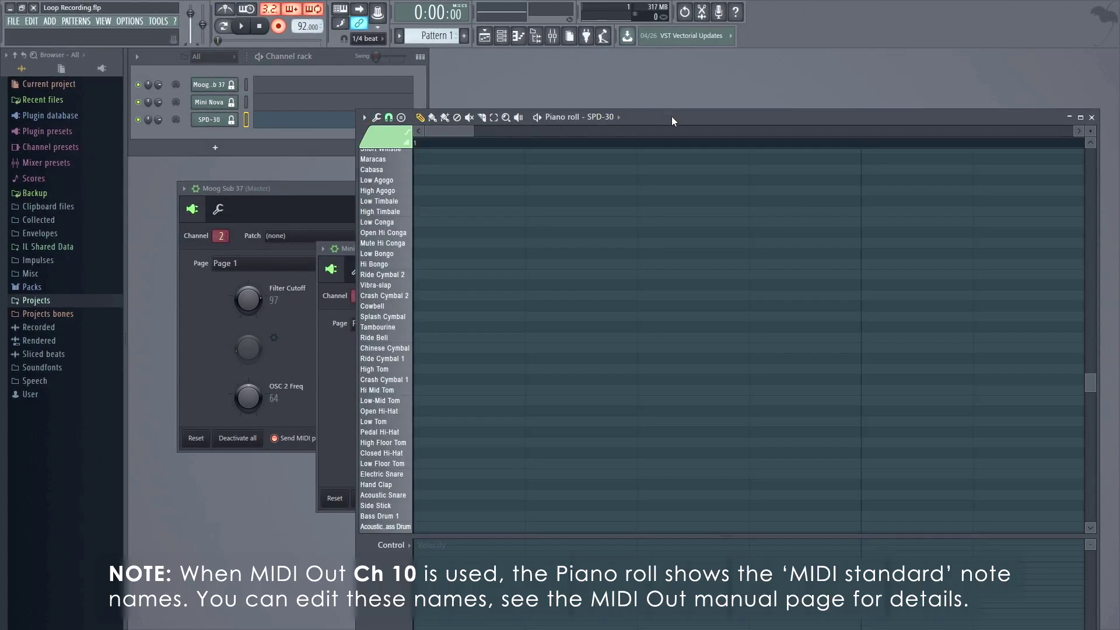
Record a four-bar drum loop into the SPD-30 piano roll, then stop the transport.
drag(473, 131, 1015, 134)
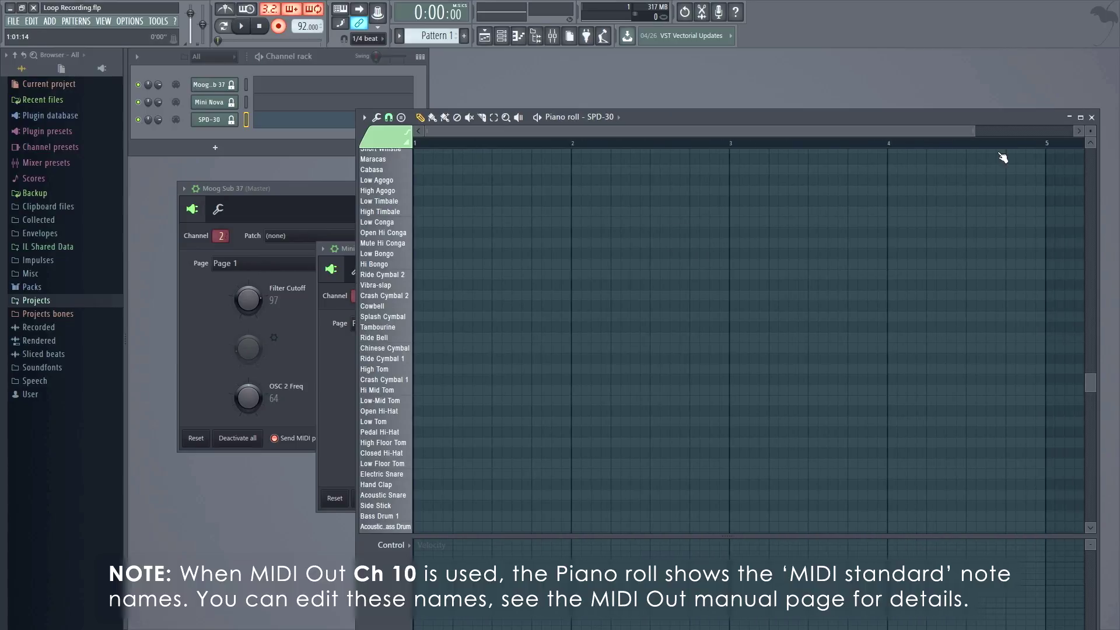
mouse_move(1095, 386)
mouse_down()
mouse_move(1095, 411)
mouse_move(1090, 350)
mouse_move(1088, 408)
mouse_move(1090, 376)
mouse_up()
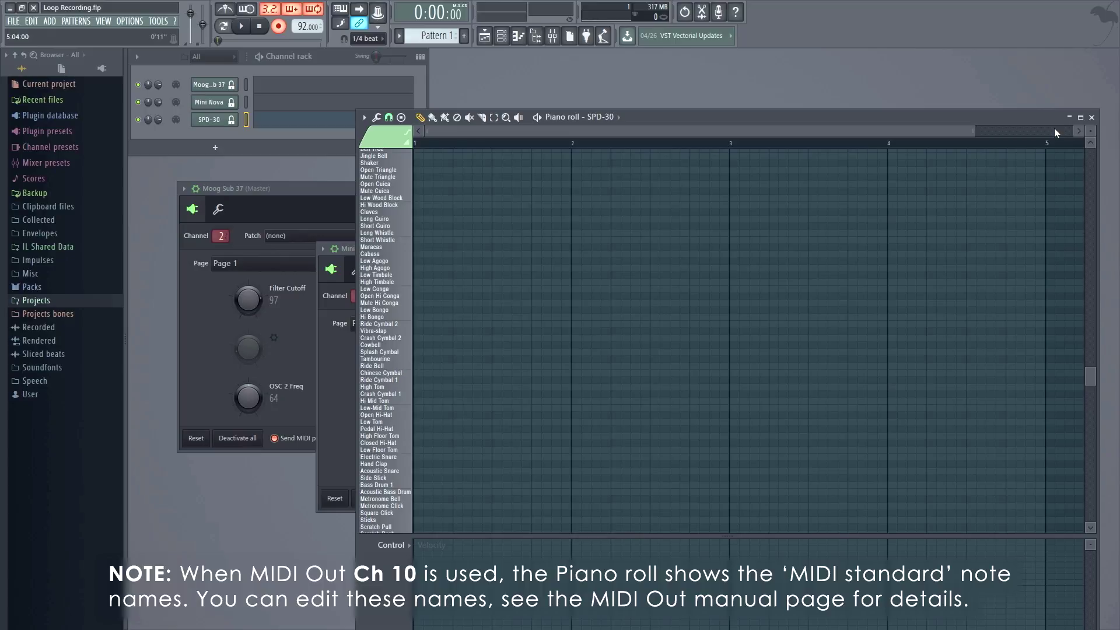
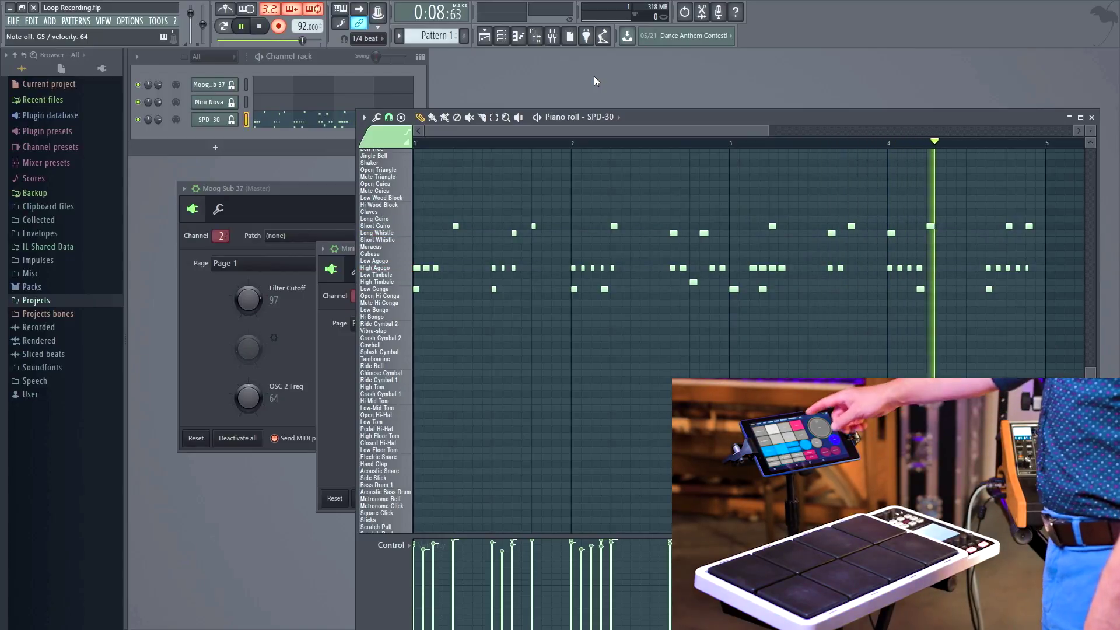
key(space)
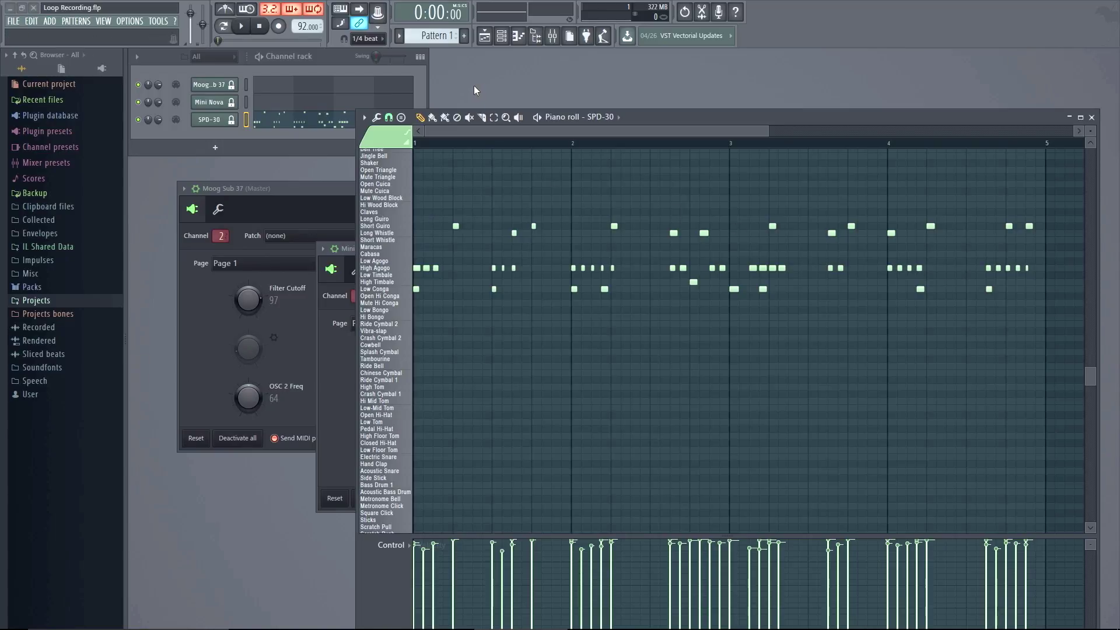
Set the main snap to 1/4 beat for recording quantization and toggle Note end time in the recording quantize options.
click(381, 38)
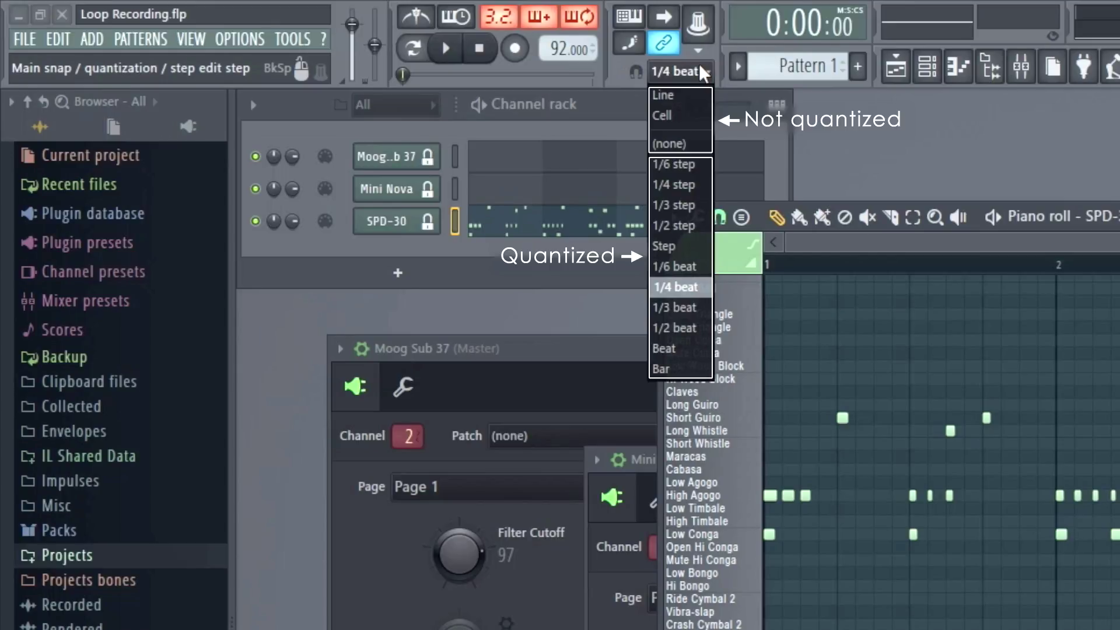
click(692, 288)
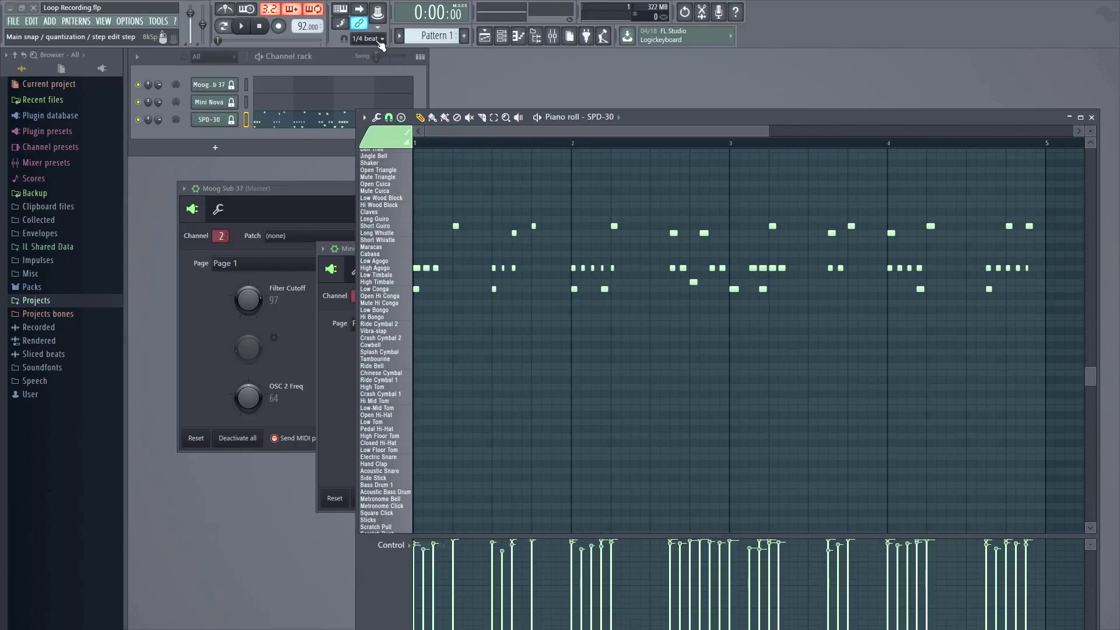
right_click(283, 27)
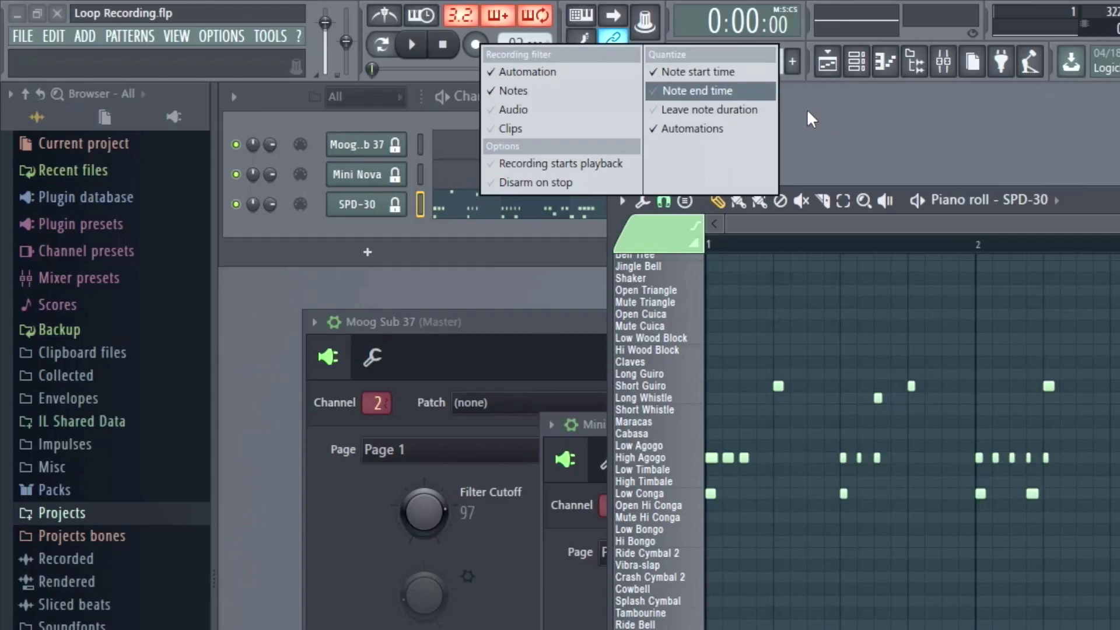
click(696, 91)
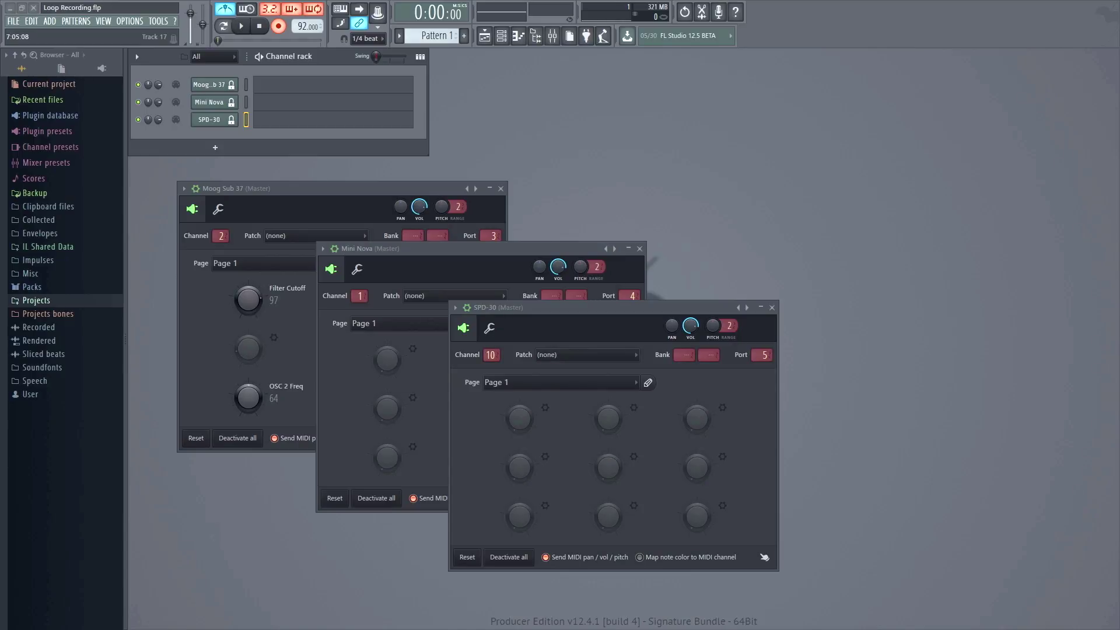
Start recording drums into Pattern 1 with the recording precount.
key(space)
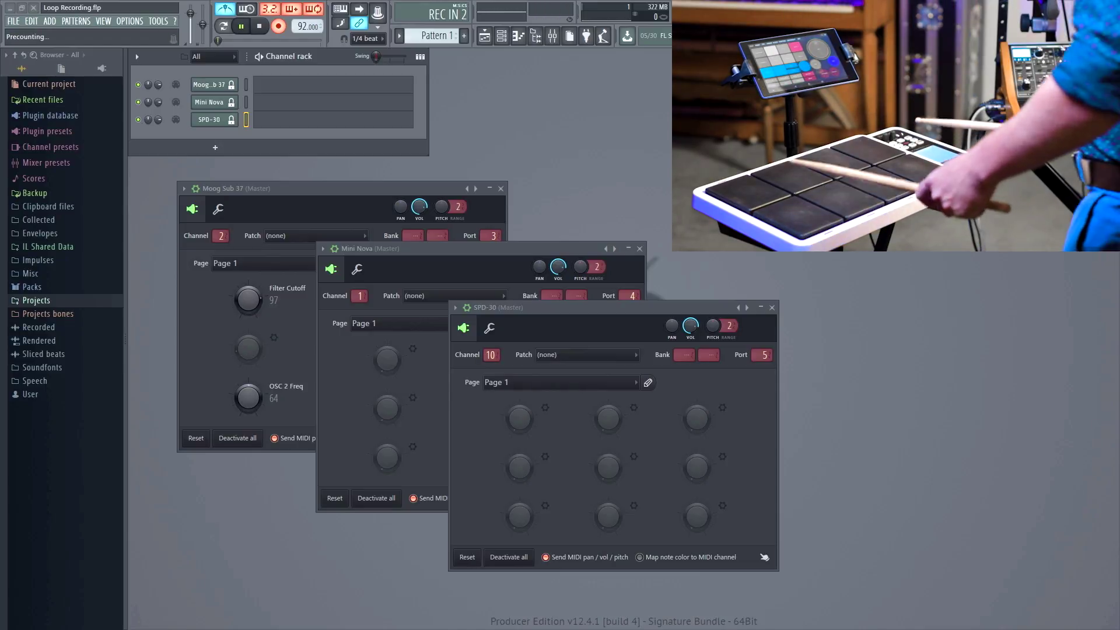